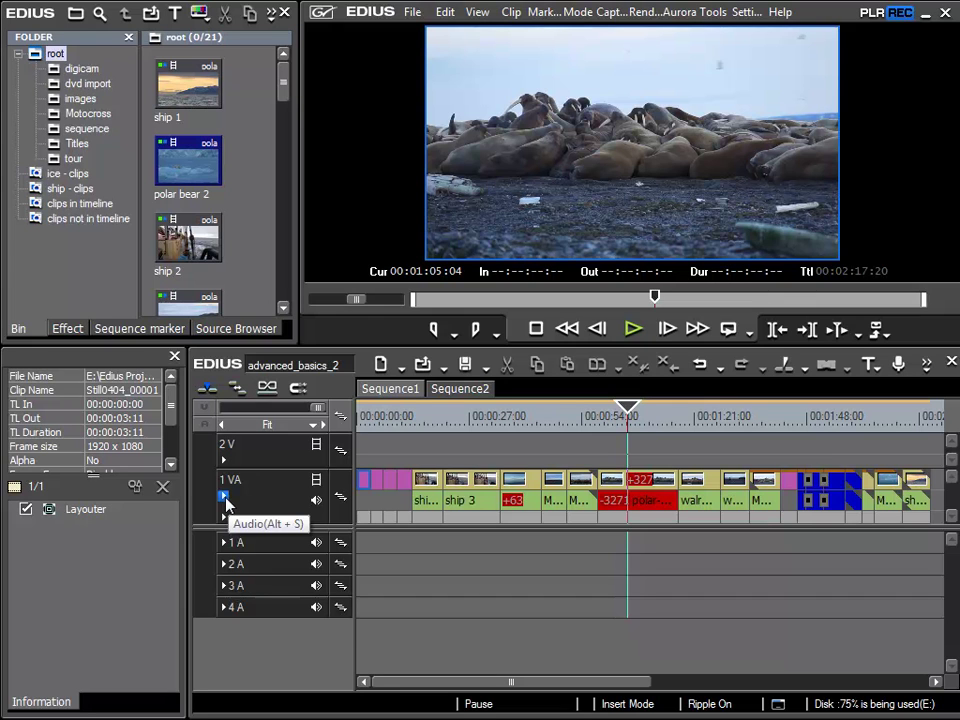
Expand the audio on the 1 VA track header so waveforms appear under its clips.
{"action": "left_click", "coordinate": [223, 496]}
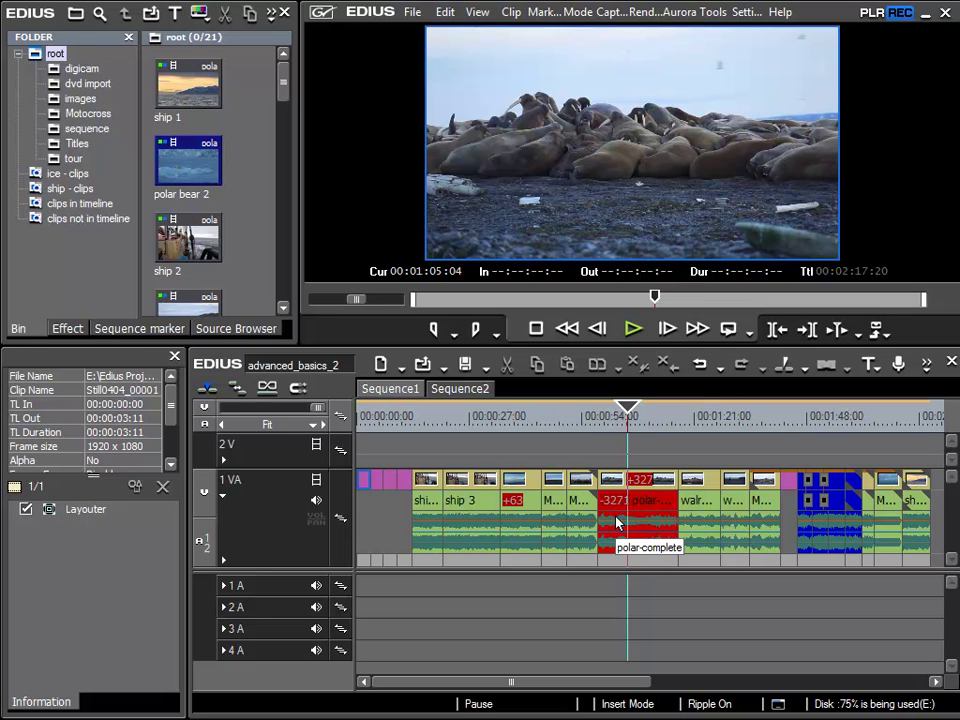
Play the sequence from about 0:36, 0:44, 0:57 and 2:01, listening against the waveforms.
{"action": "left_click", "coordinate": [511, 421]}
{"action": "key", "text": "space"}
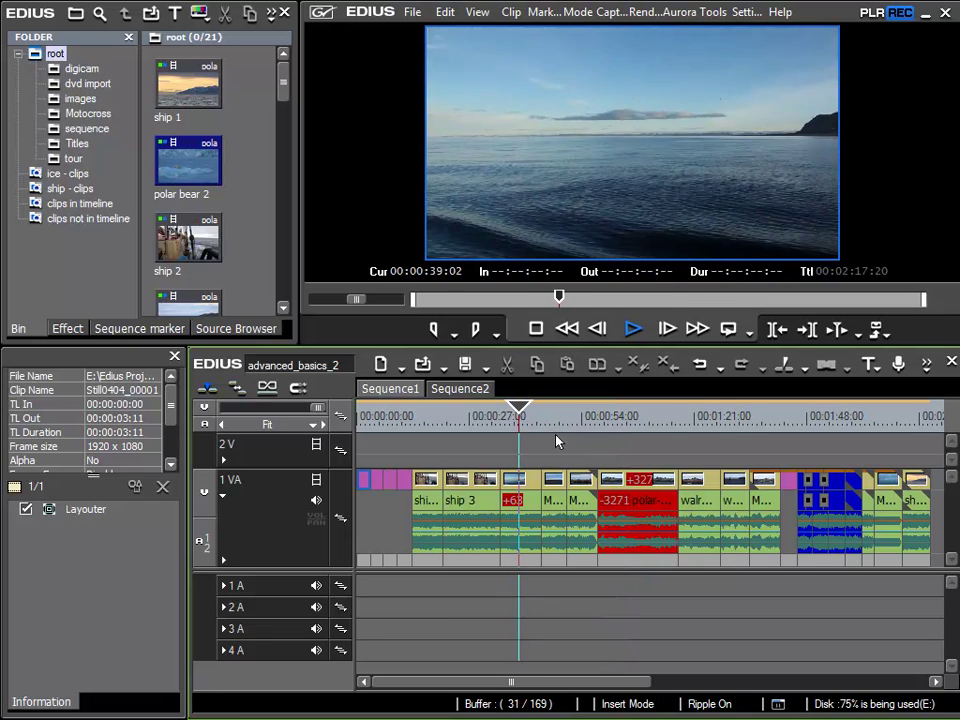
{"action": "left_click", "coordinate": [543, 421]}
{"action": "key", "text": "space"}
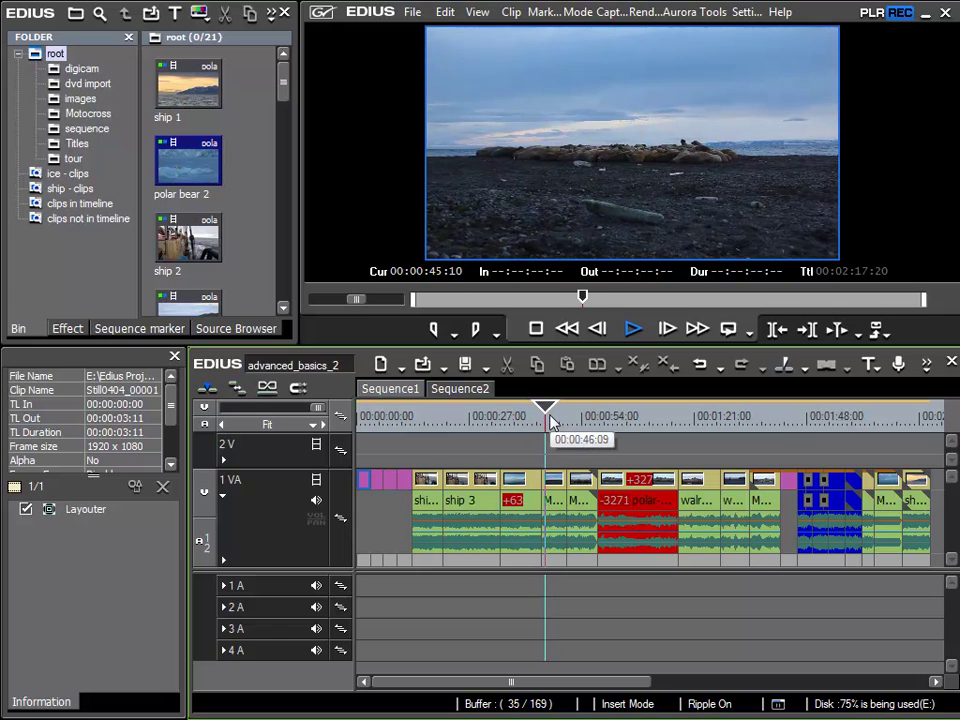
{"action": "left_click", "coordinate": [598, 428]}
{"action": "key", "text": "space"}
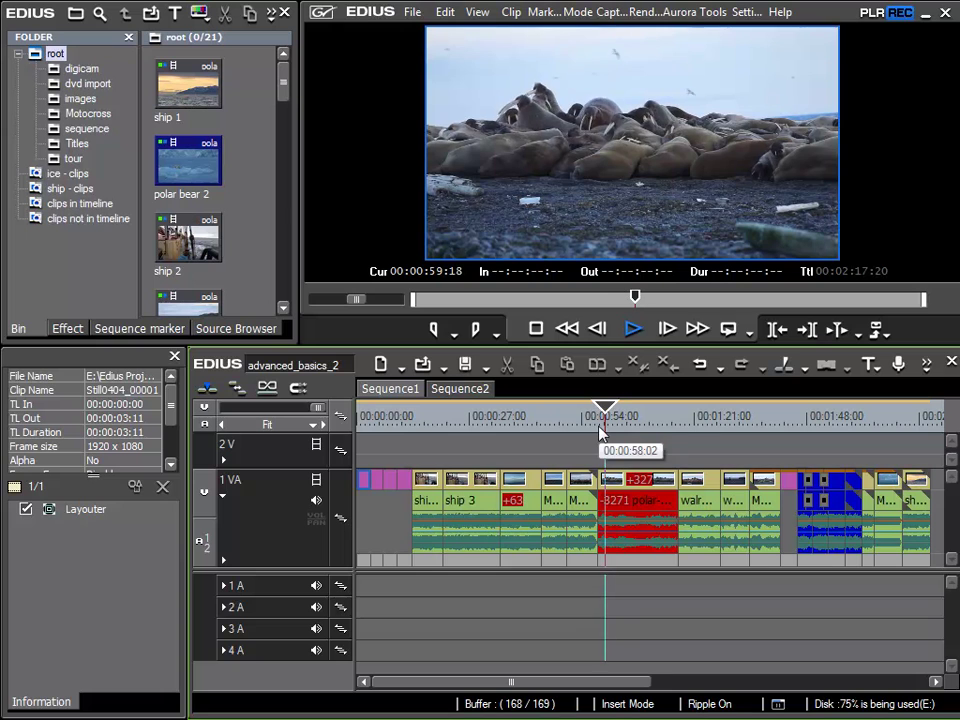
{"action": "key", "text": "space"}
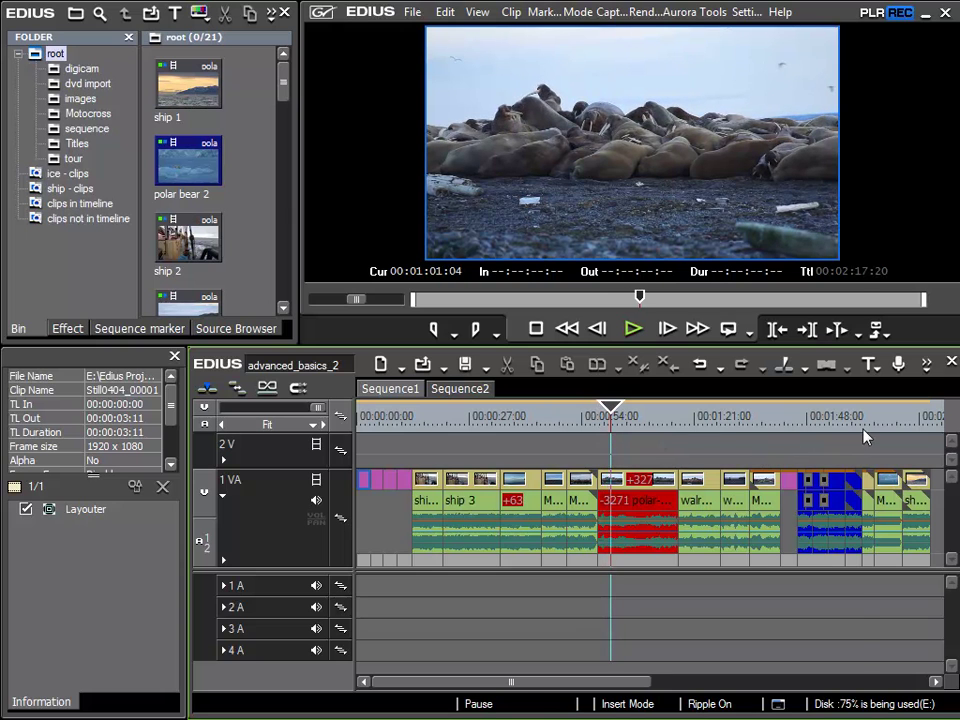
{"action": "left_click", "coordinate": [866, 433]}
{"action": "key", "text": "space"}
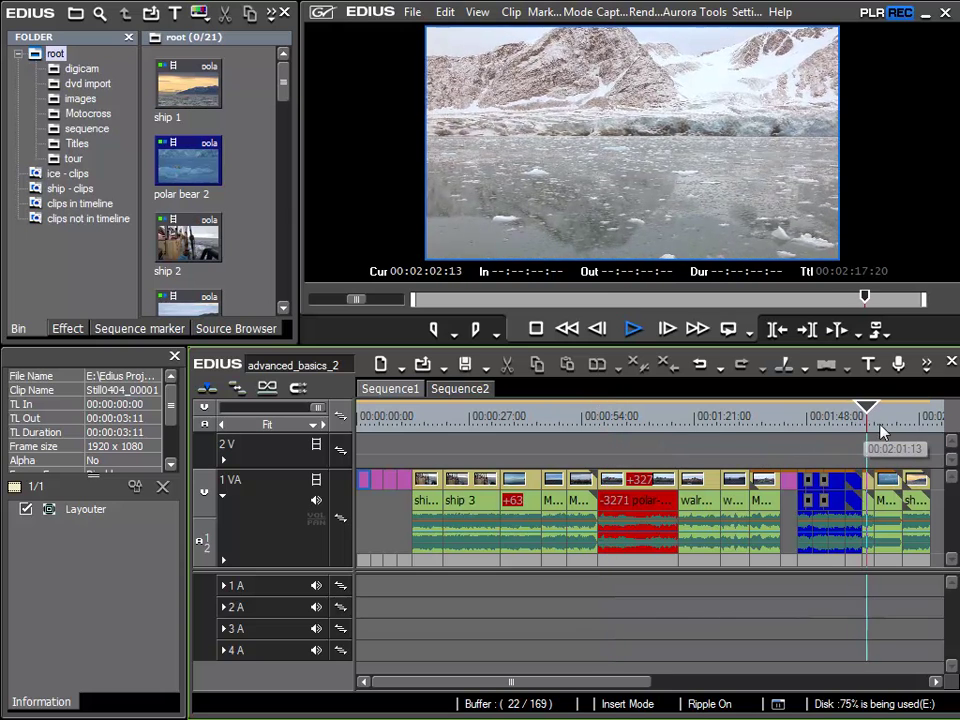
{"action": "key", "text": "space"}
{"action": "key", "text": "space"}
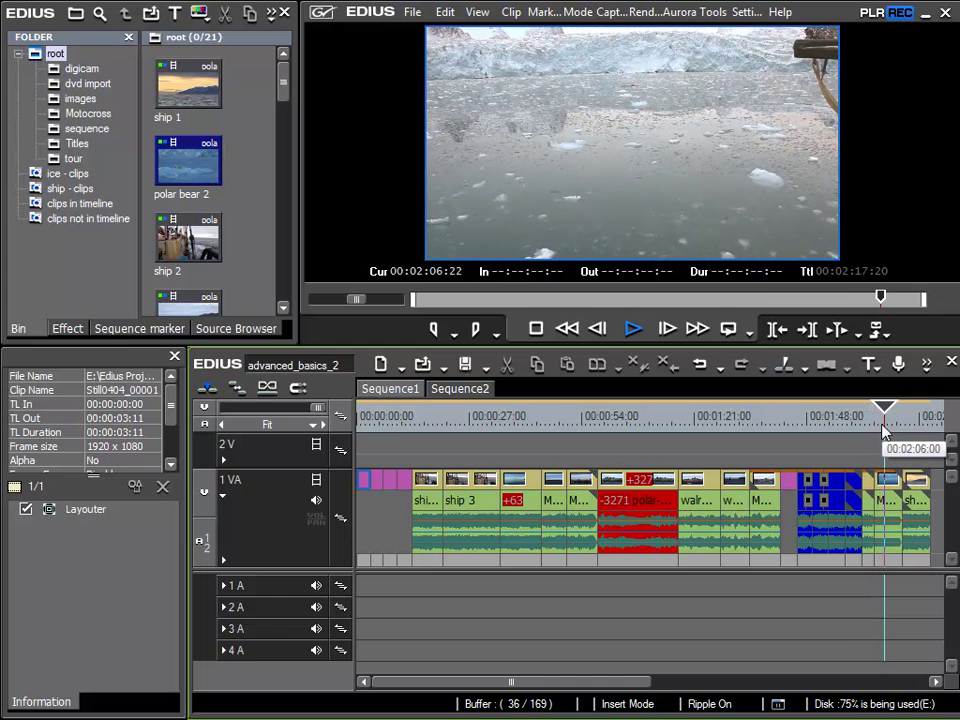
{"action": "key", "text": "space"}
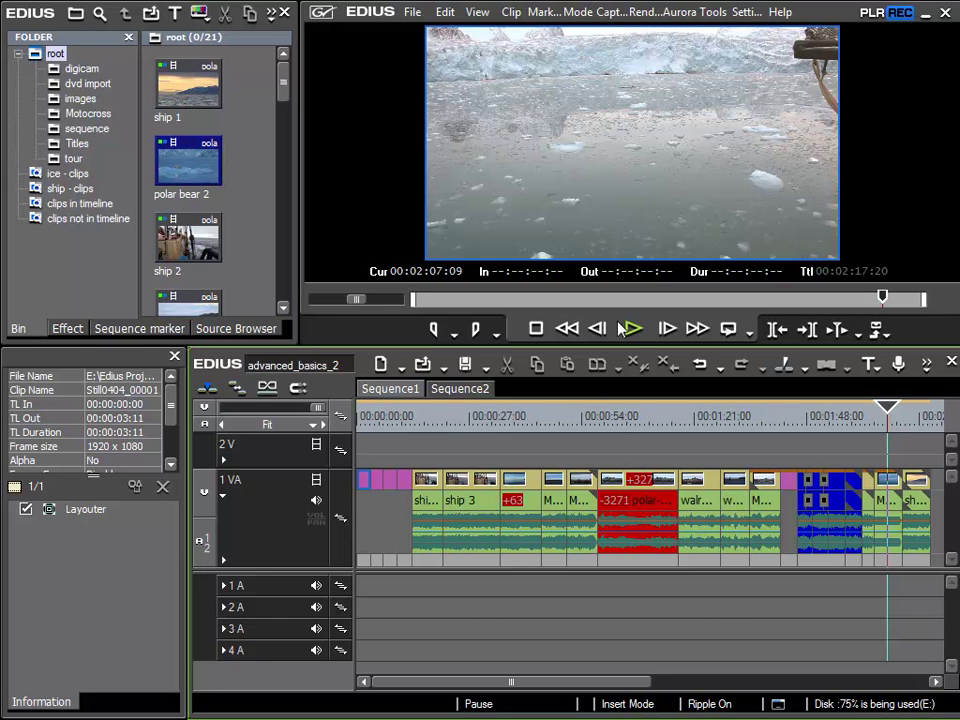
Set the User Settings timeline Waveform display to Linear (%), applying and confirming the change.
{"action": "left_click", "coordinate": [744, 13]}
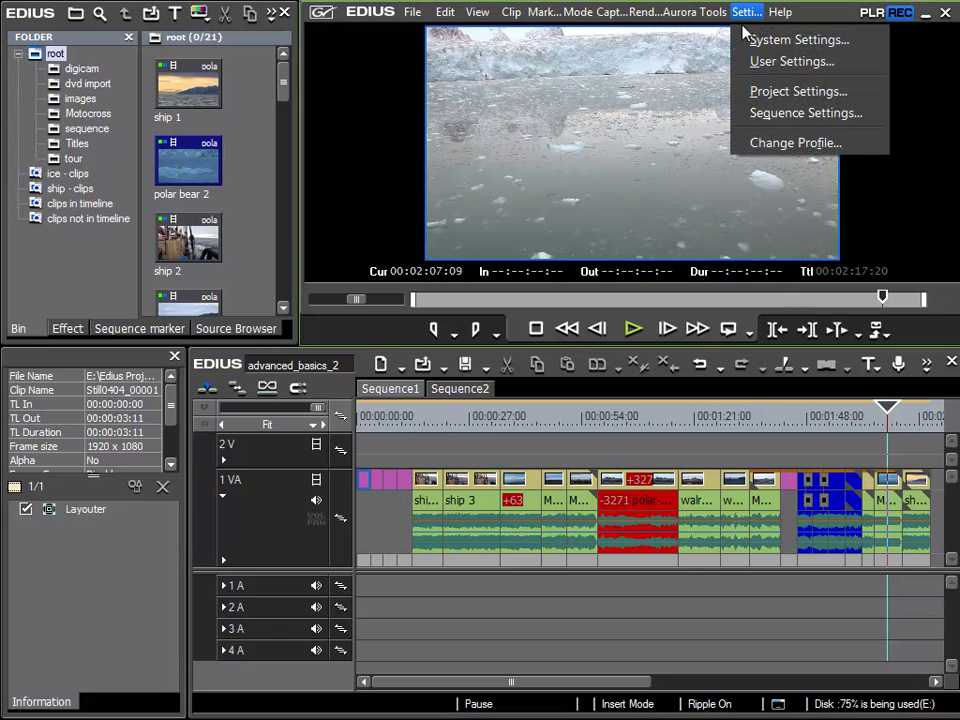
{"action": "left_click", "coordinate": [766, 62]}
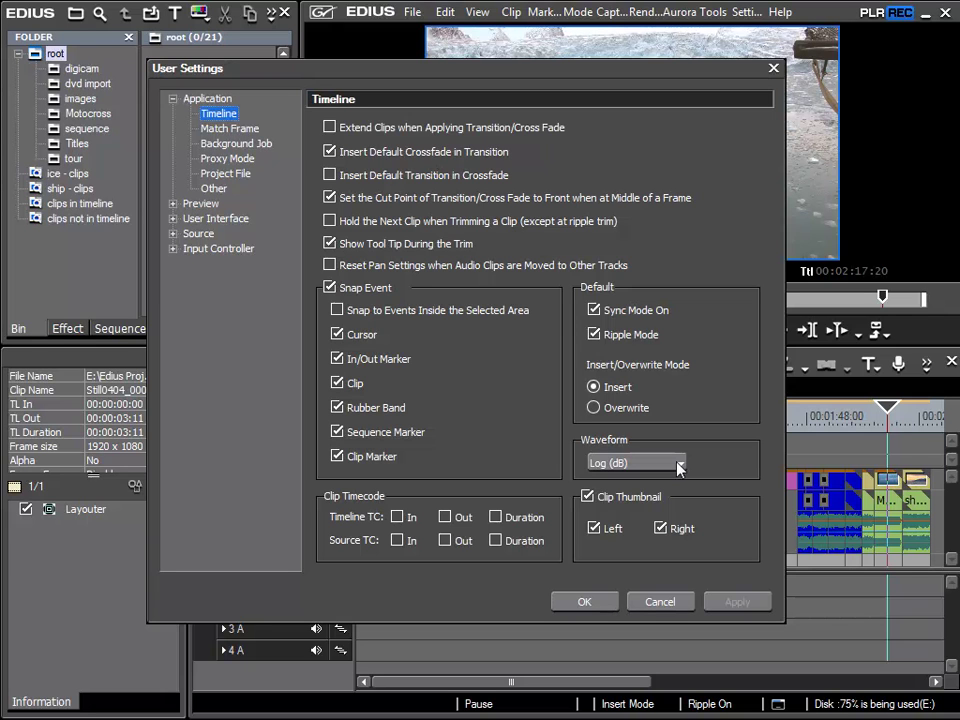
{"action": "left_click", "coordinate": [679, 467]}
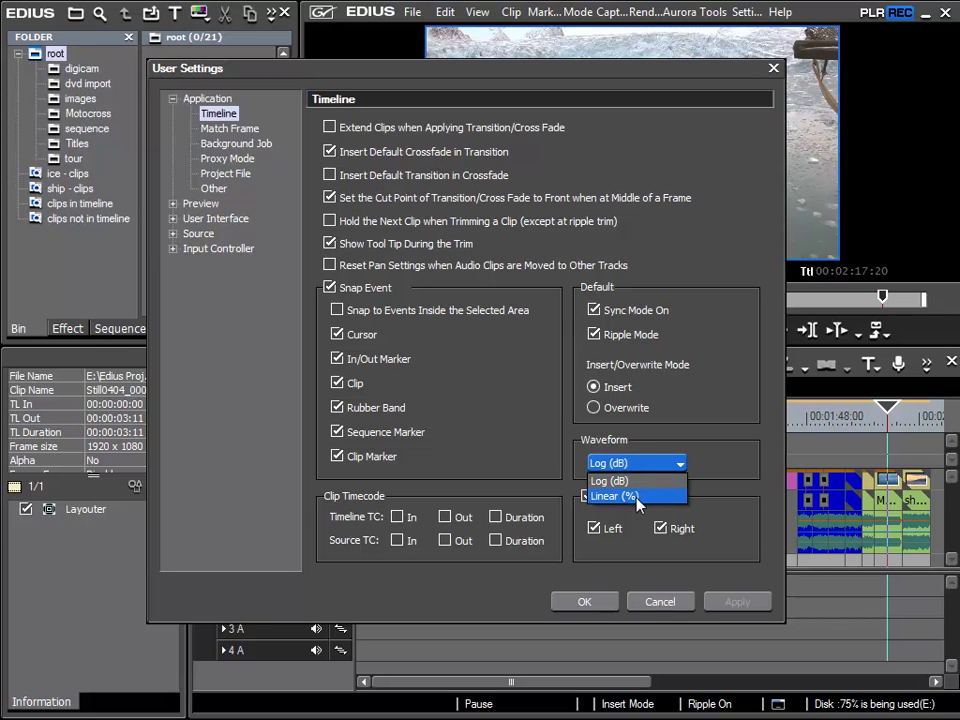
{"action": "left_click", "coordinate": [638, 500]}
{"action": "left_click", "coordinate": [731, 601]}
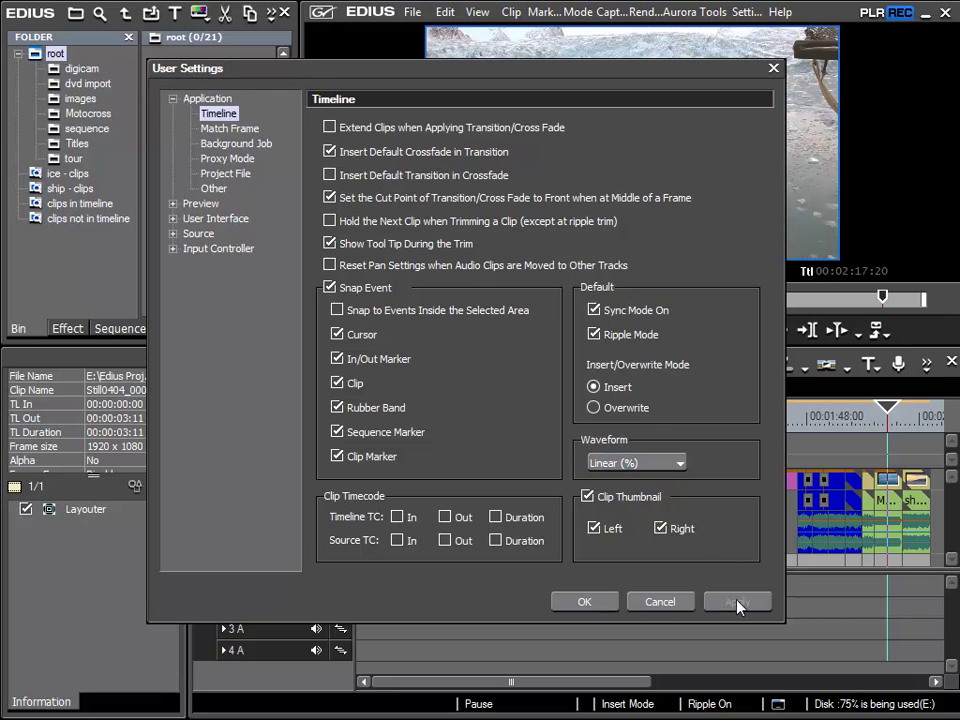
{"action": "left_click", "coordinate": [583, 602]}
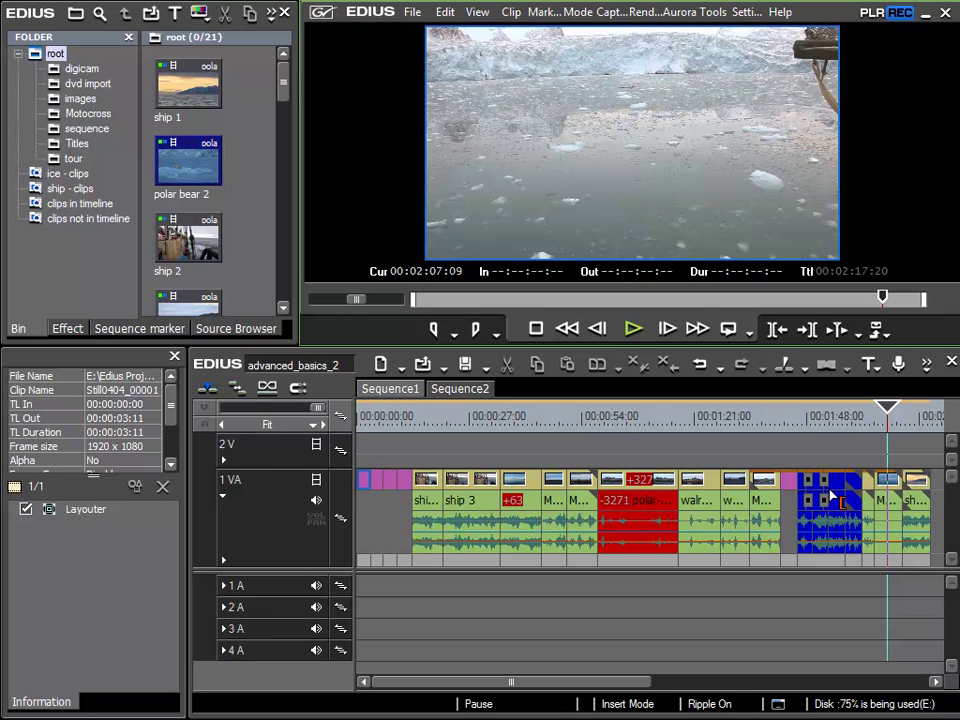
Zoom the timeline in on the blue clips spanning roughly 1:55 to 2:15.
{"action": "left_click_drag", "start_coordinate": [845, 464], "coordinate": [941, 494]}
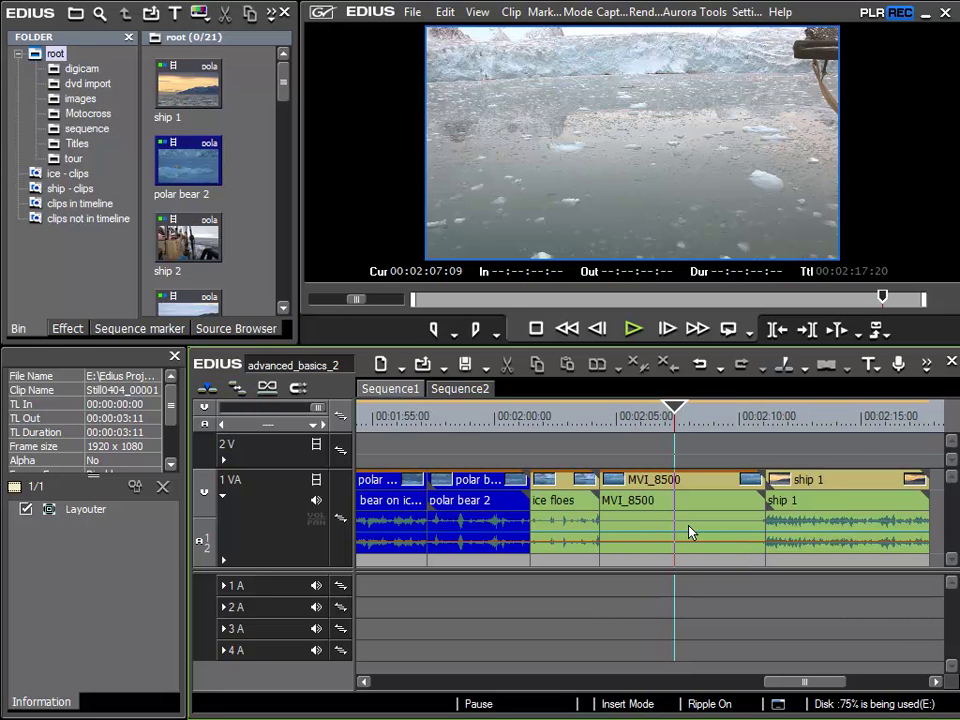
Play from 00:02:05:06 over the ice floes clip, then from 00:01:57:06 over the polar bear clip.
{"action": "left_click", "coordinate": [623, 423]}
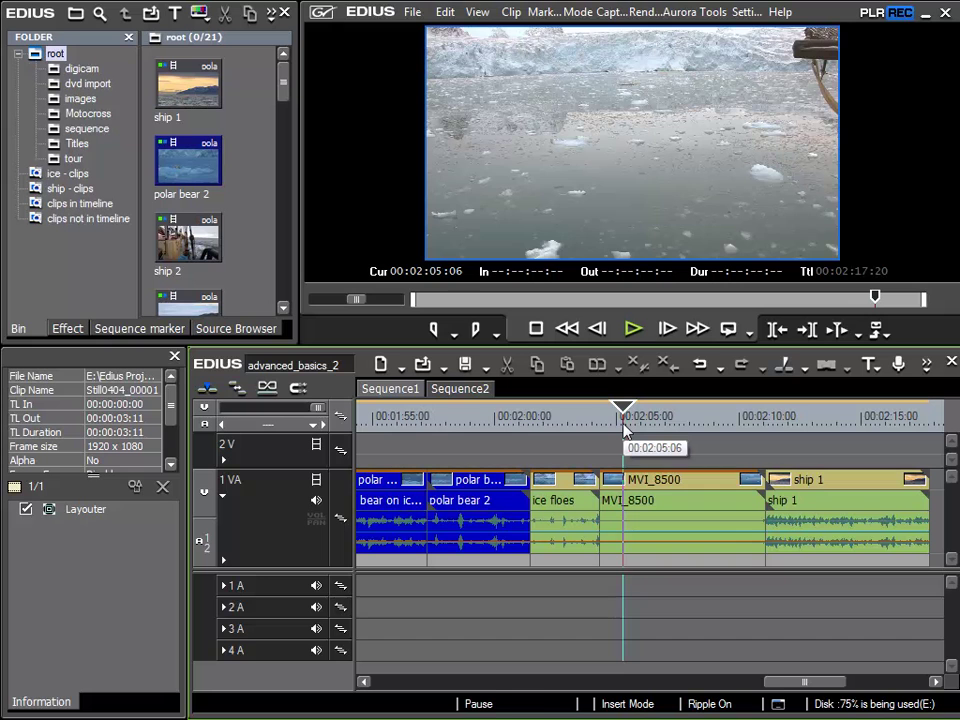
{"action": "key", "text": "space"}
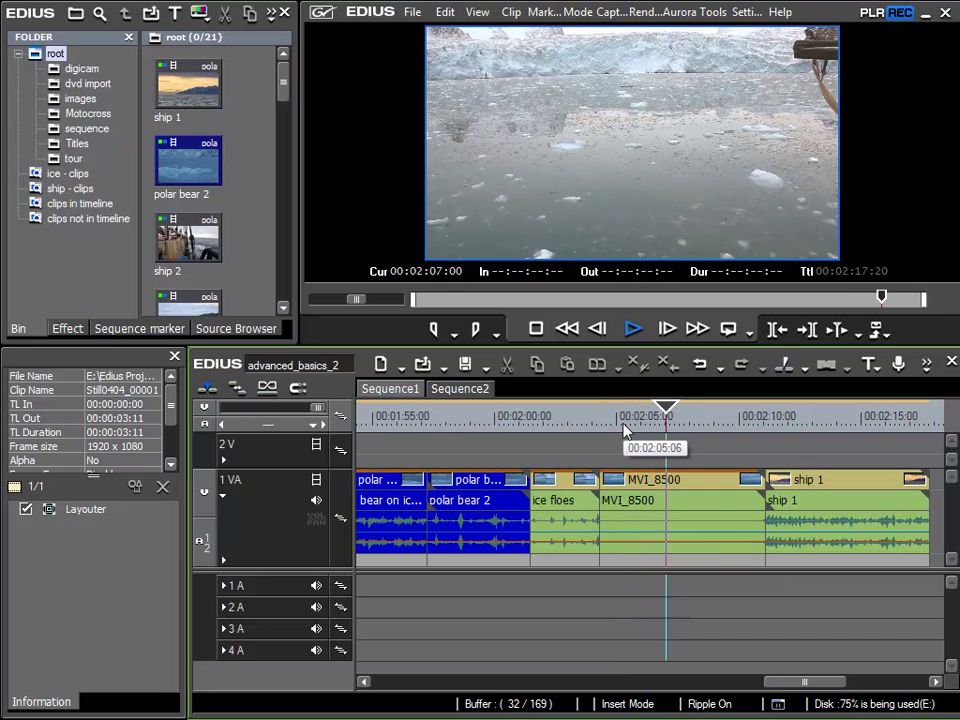
{"action": "key", "text": "space"}
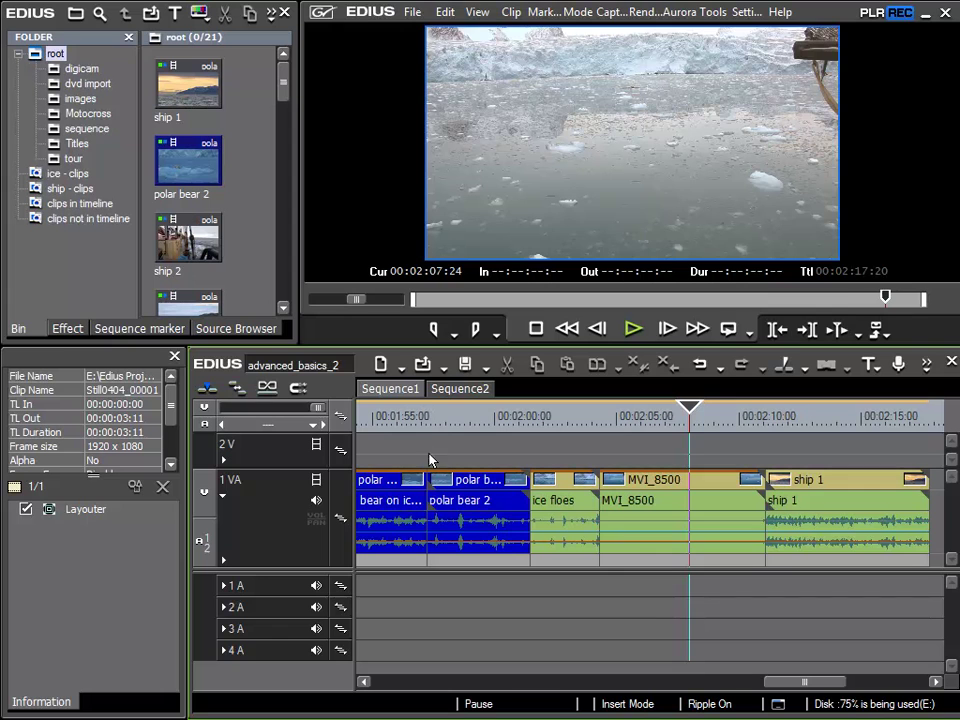
{"action": "left_click", "coordinate": [428, 418]}
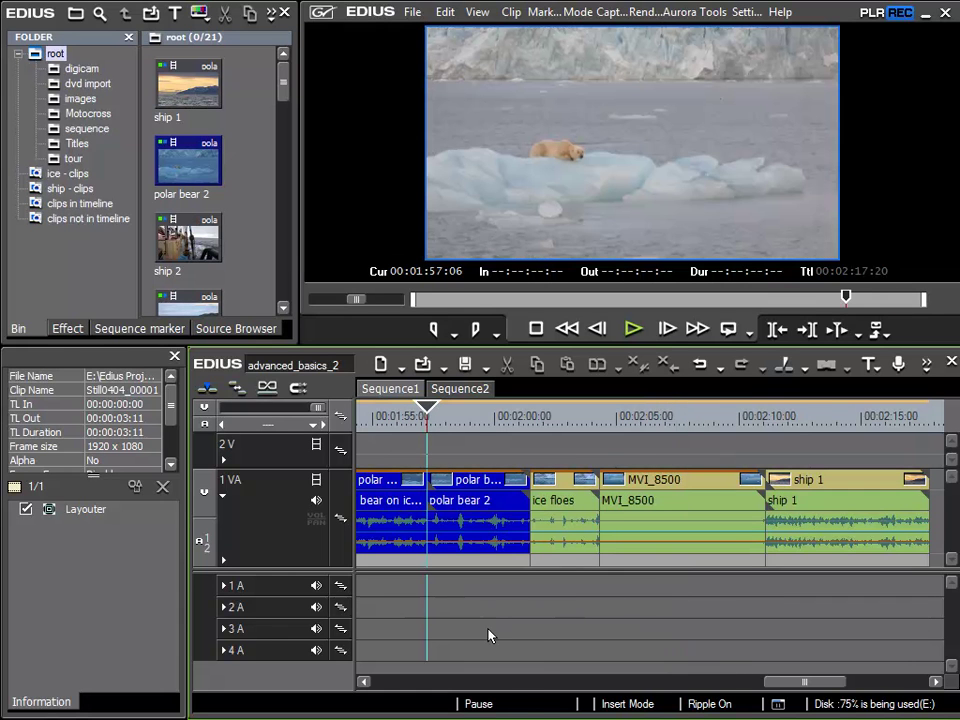
{"action": "key", "text": "space"}
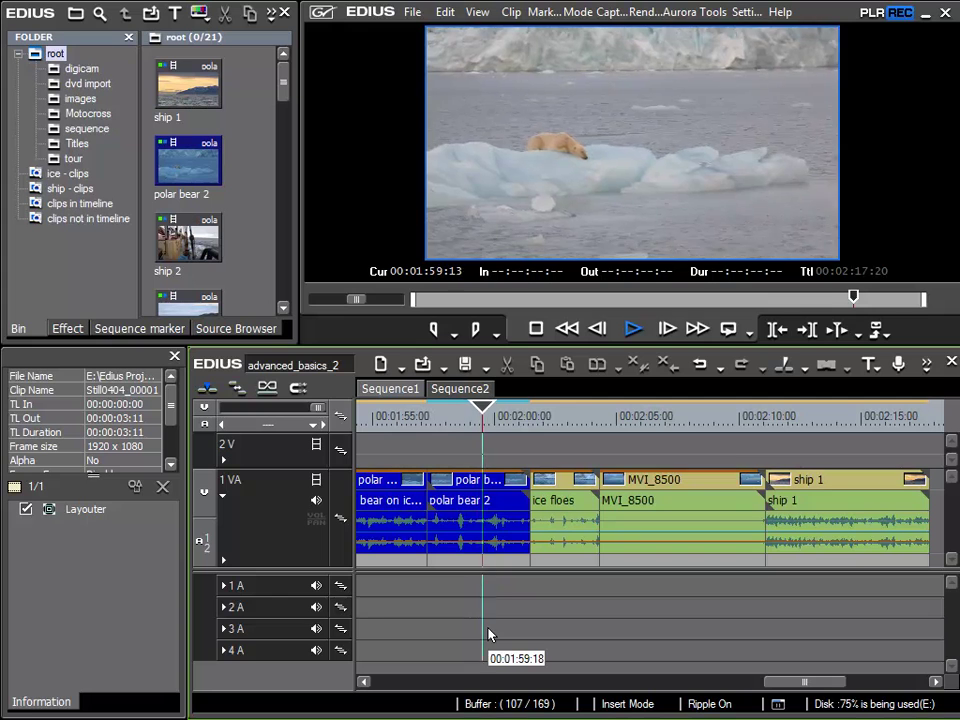
{"action": "key", "text": "space"}
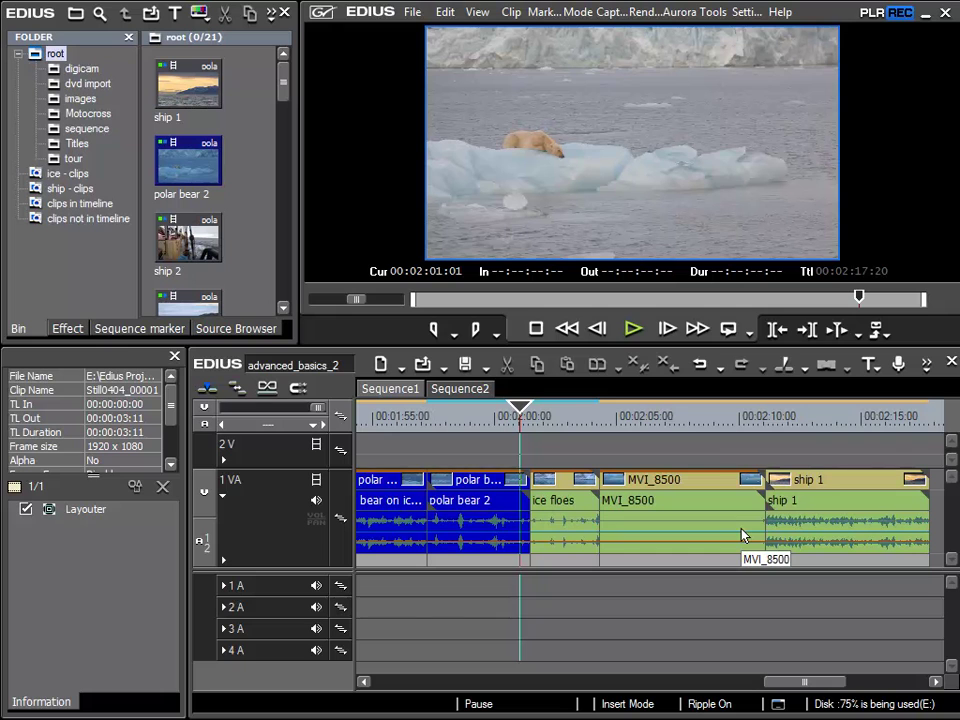
Set the User Settings timeline Waveform display back to Log (dB) and confirm.
{"action": "left_click", "coordinate": [748, 12]}
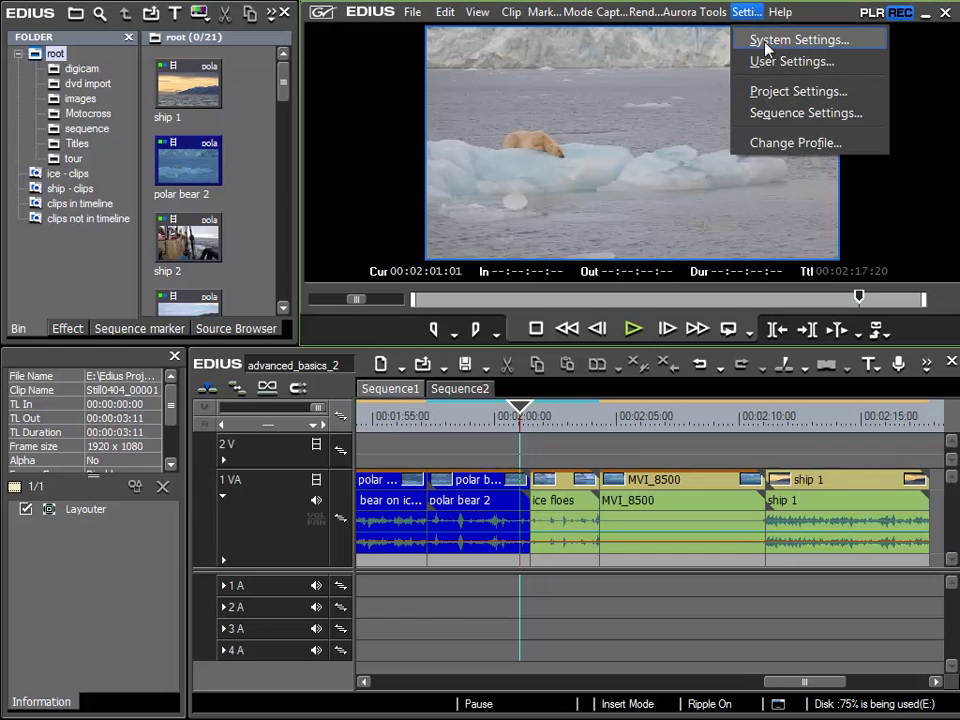
{"action": "left_click", "coordinate": [792, 61]}
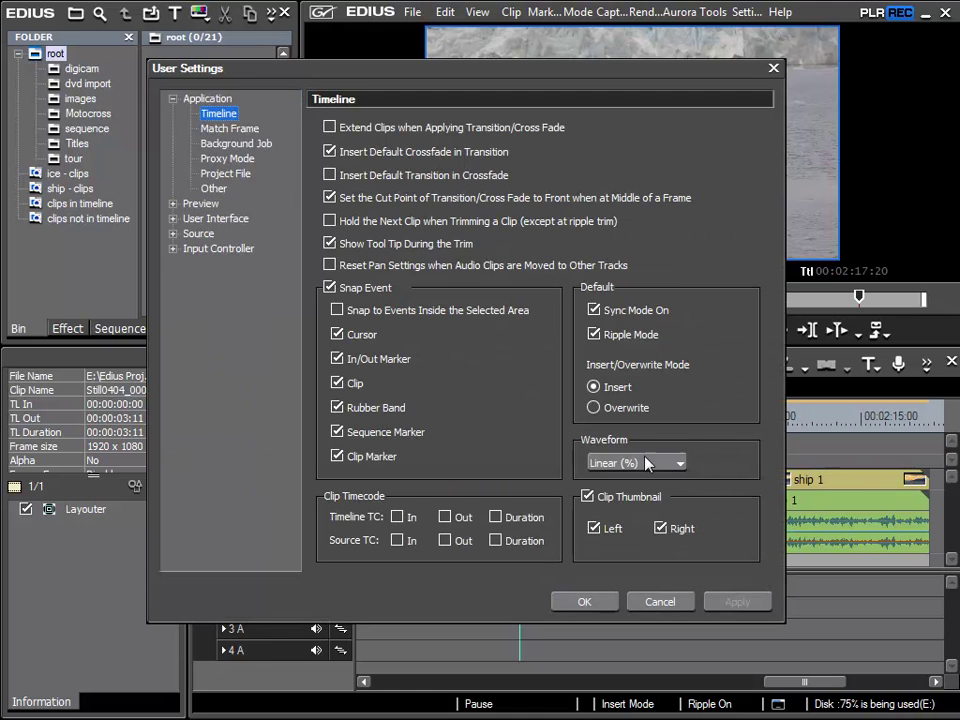
{"action": "left_click", "coordinate": [625, 463]}
{"action": "left_click", "coordinate": [620, 481]}
{"action": "left_click", "coordinate": [590, 601]}
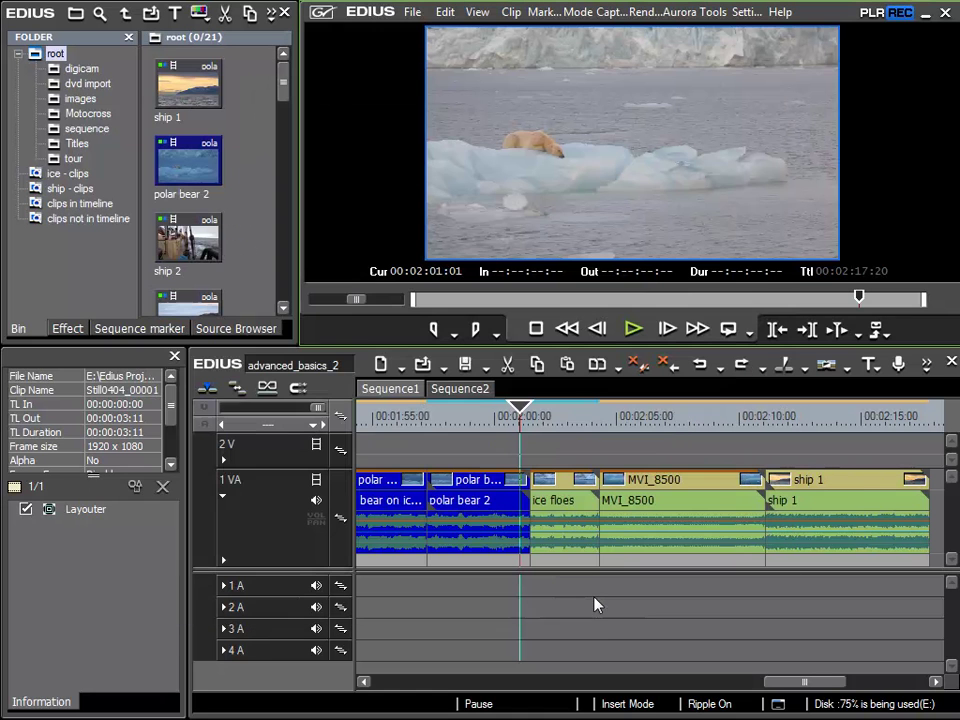